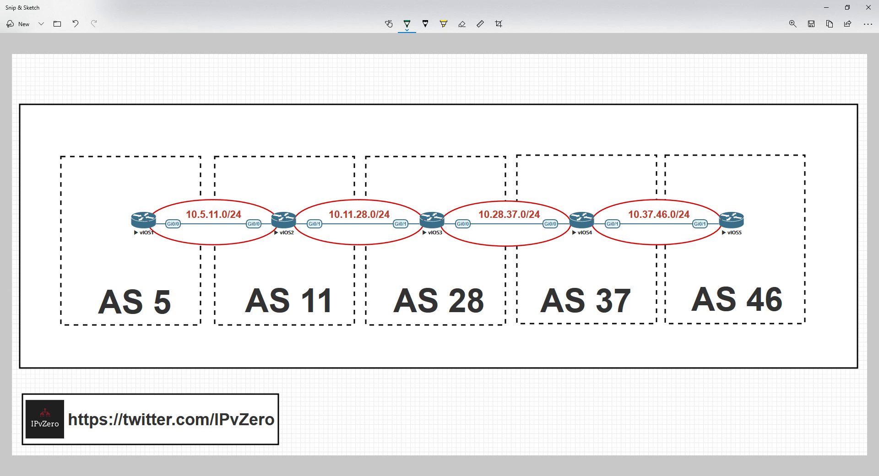
Circle vIOS1 and write its loopback address above it with an arrow, then erase all ink
mouse_move(141, 247)
mouse_down()
mouse_move(168, 239)
mouse_move(115, 207)
mouse_move(131, 252)
mouse_up()
mouse_move(97, 160)
mouse_down()
mouse_move(90, 185)
mouse_move(93, 173)
mouse_up()
mouse_move(113, 170)
mouse_down()
mouse_move(107, 186)
mouse_move(112, 173)
mouse_move(130, 181)
mouse_move(186, 173)
mouse_up()
click(118, 177)
click(157, 172)
click(180, 168)
drag(146, 138, 226, 136)
mouse_move(235, 128)
mouse_down()
mouse_move(255, 138)
mouse_move(234, 128)
mouse_up()
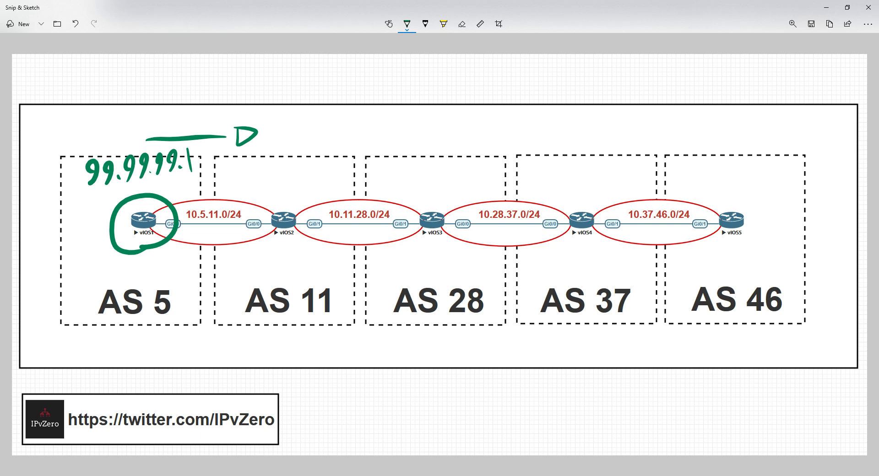
click(461, 24)
click(462, 24)
click(461, 51)
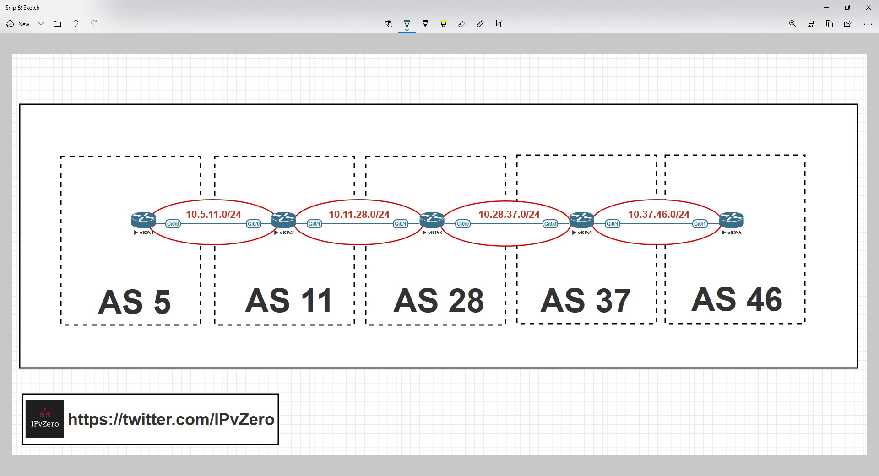
Circle vIOS2, note the address above vIOS1, draw a vIOS2-to-vIOS1 arc, then erase all ink
mouse_move(275, 249)
mouse_down()
mouse_move(314, 217)
mouse_move(280, 259)
mouse_up()
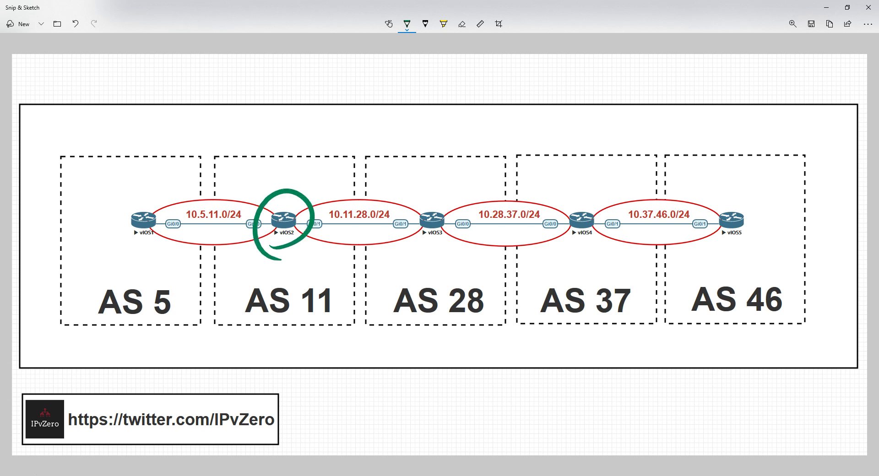
mouse_move(107, 173)
mouse_down()
mouse_move(100, 198)
mouse_move(117, 198)
mouse_up()
click(128, 189)
mouse_move(138, 165)
mouse_down()
mouse_move(135, 188)
mouse_move(146, 185)
mouse_up()
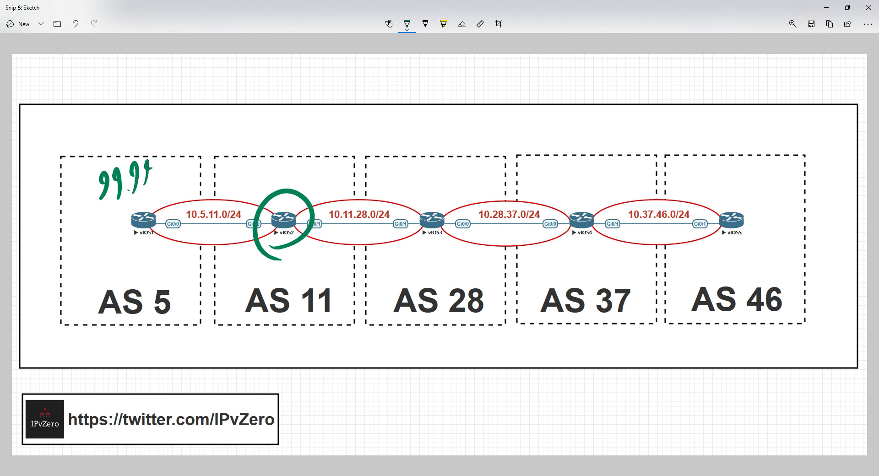
mouse_move(174, 236)
mouse_down()
mouse_move(186, 218)
mouse_move(164, 213)
mouse_move(182, 237)
mouse_up()
mouse_move(279, 192)
mouse_down()
mouse_move(249, 167)
mouse_move(155, 222)
mouse_move(145, 153)
mouse_up()
mouse_move(151, 215)
mouse_down()
mouse_move(104, 215)
mouse_move(165, 201)
mouse_up()
click(462, 24)
click(462, 51)
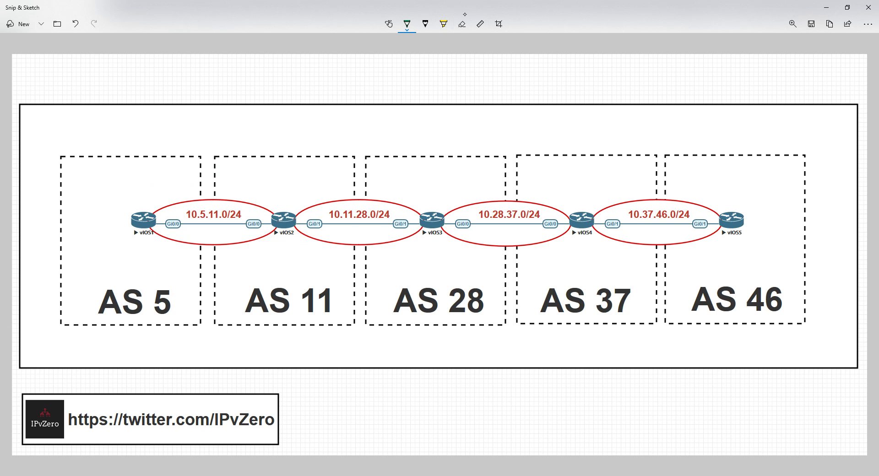
Sketch the vIOS2-to-vIOS3 arc, write 99 in the AS 5 box, and mark the Gi0/0 and Gi0/1 labels
mouse_move(289, 243)
mouse_down()
mouse_move(288, 201)
mouse_move(274, 244)
mouse_up()
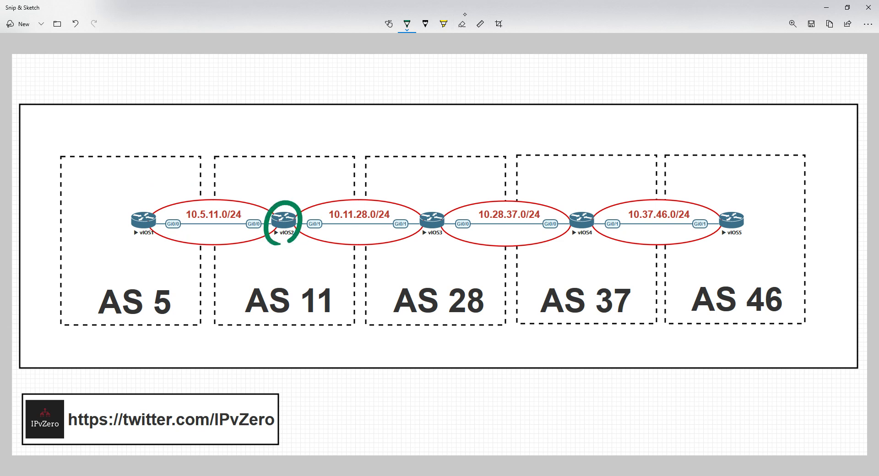
mouse_move(300, 215)
mouse_down()
mouse_move(387, 179)
mouse_move(434, 211)
mouse_up()
mouse_move(75, 169)
mouse_down()
mouse_move(62, 196)
mouse_move(81, 194)
mouse_up()
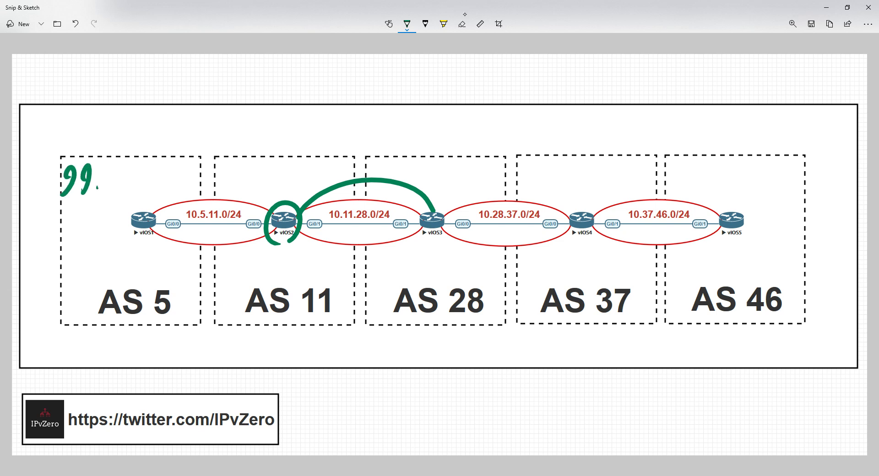
mouse_move(179, 234)
mouse_down()
mouse_move(159, 216)
mouse_move(185, 236)
mouse_up()
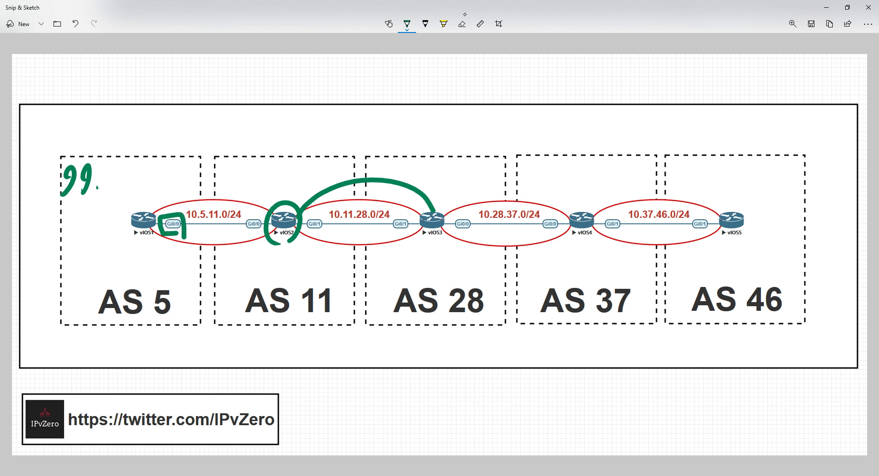
click(324, 236)
mouse_move(324, 236)
mouse_down()
mouse_move(301, 232)
mouse_move(307, 216)
mouse_move(325, 215)
mouse_move(325, 241)
mouse_up()
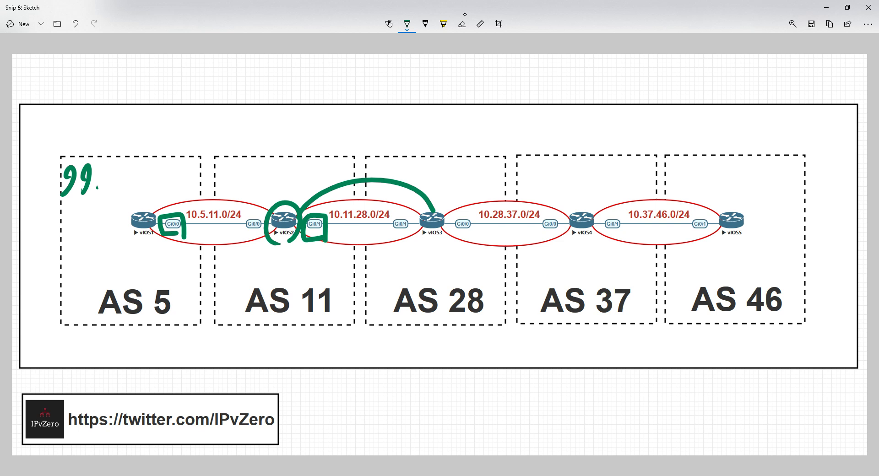
Extend the arcs through vIOS4 and vIOS5, draw return arcs, and tick the boxed address note
mouse_move(434, 211)
mouse_down()
mouse_move(451, 178)
mouse_move(555, 176)
mouse_move(576, 214)
mouse_up()
mouse_move(110, 208)
mouse_down()
mouse_move(85, 211)
mouse_move(117, 121)
mouse_move(136, 201)
mouse_up()
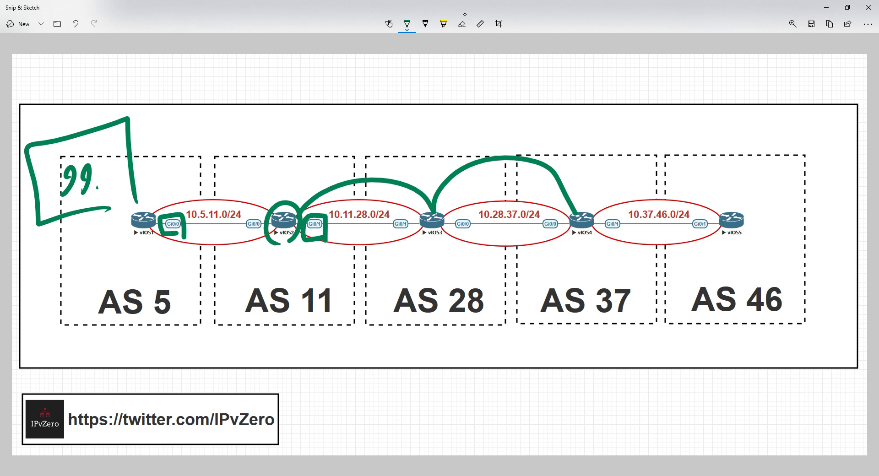
mouse_move(471, 237)
mouse_down()
mouse_move(449, 234)
mouse_move(470, 213)
mouse_move(472, 239)
mouse_up()
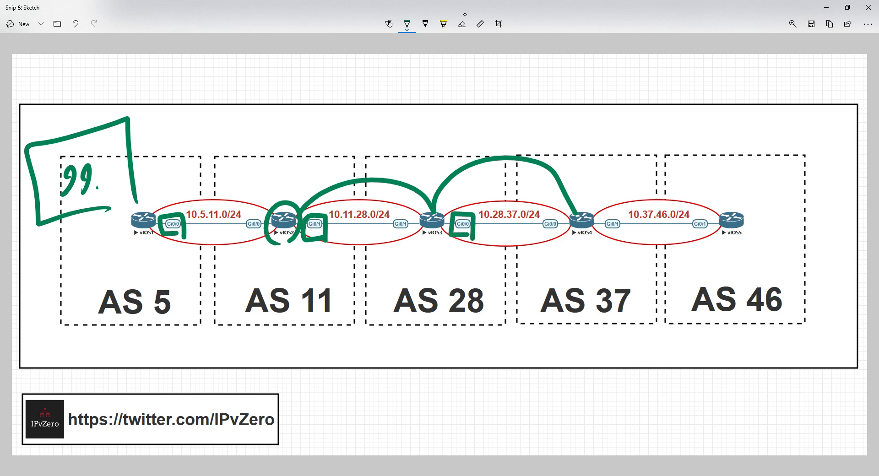
mouse_move(577, 214)
mouse_down()
mouse_move(645, 161)
mouse_move(734, 220)
mouse_up()
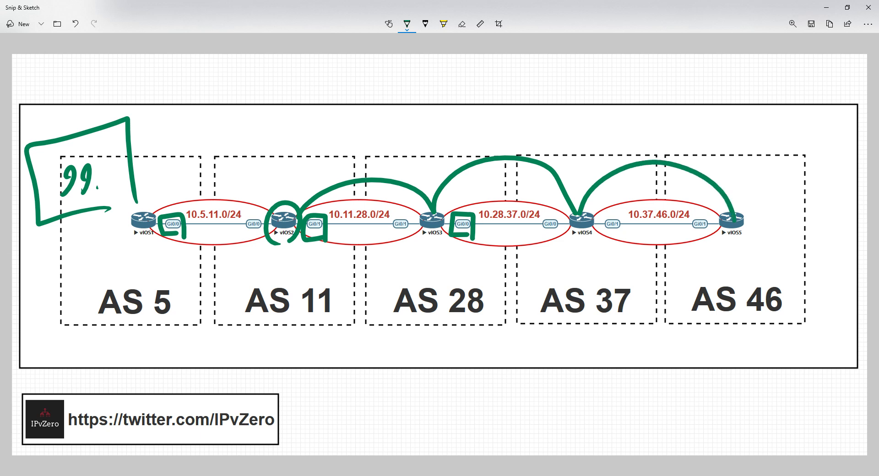
drag(138, 138, 230, 61)
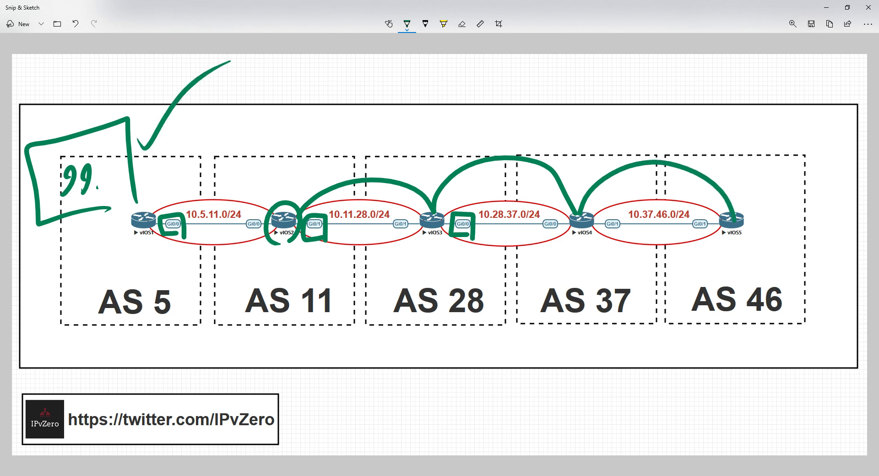
mouse_move(623, 234)
mouse_down()
mouse_move(613, 234)
mouse_move(600, 212)
mouse_move(623, 234)
mouse_up()
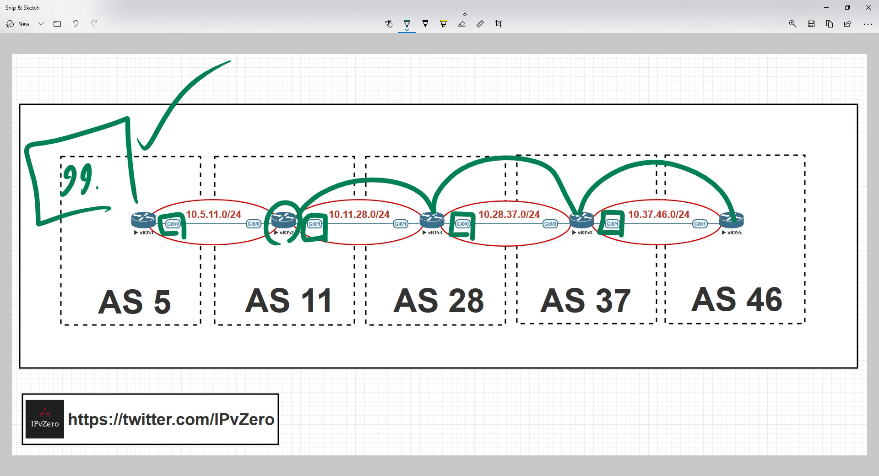
mouse_move(735, 219)
mouse_down()
mouse_move(580, 206)
mouse_move(450, 137)
mouse_move(371, 135)
mouse_move(290, 206)
mouse_move(155, 225)
mouse_up()
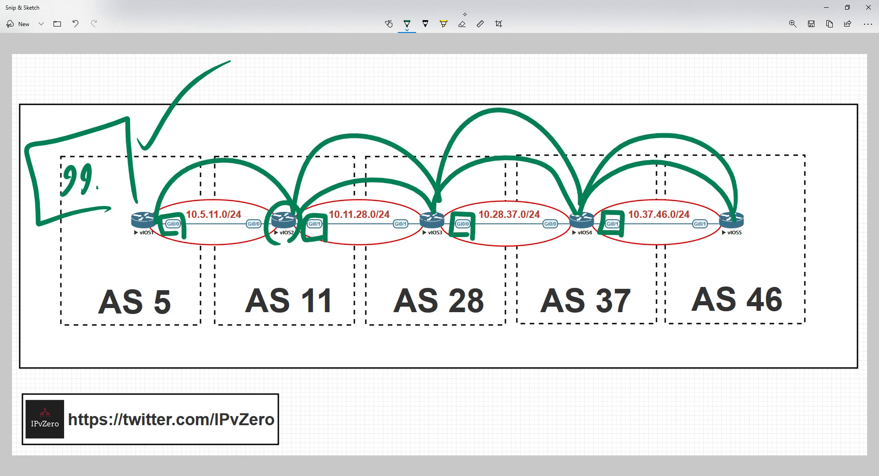
drag(144, 173, 253, 52)
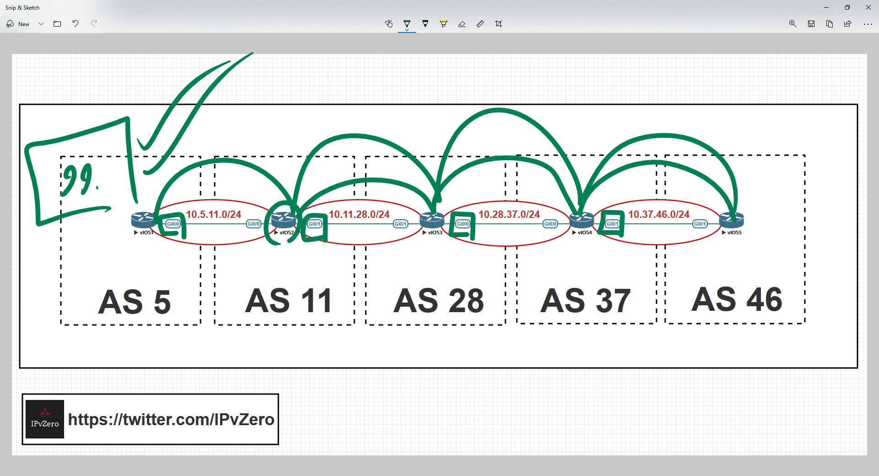
Erase all ink and minimize Snip & Sketch to reveal the EVE-NG lab topology
click(461, 23)
click(462, 23)
click(462, 46)
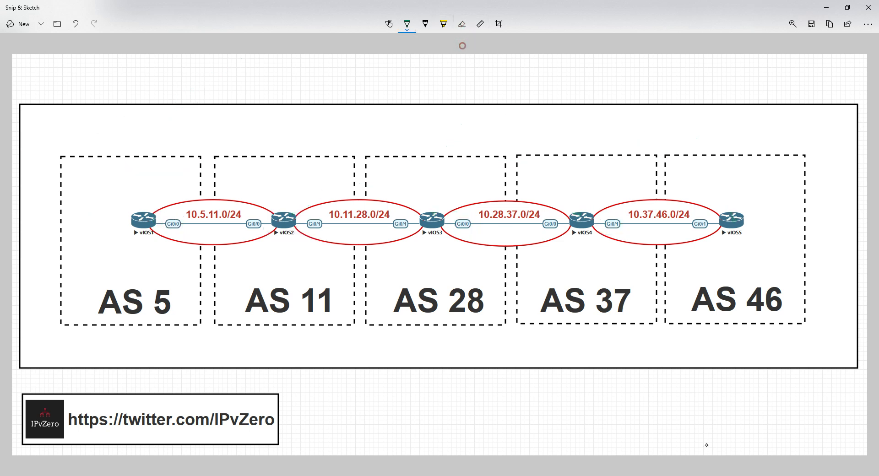
click(819, 6)
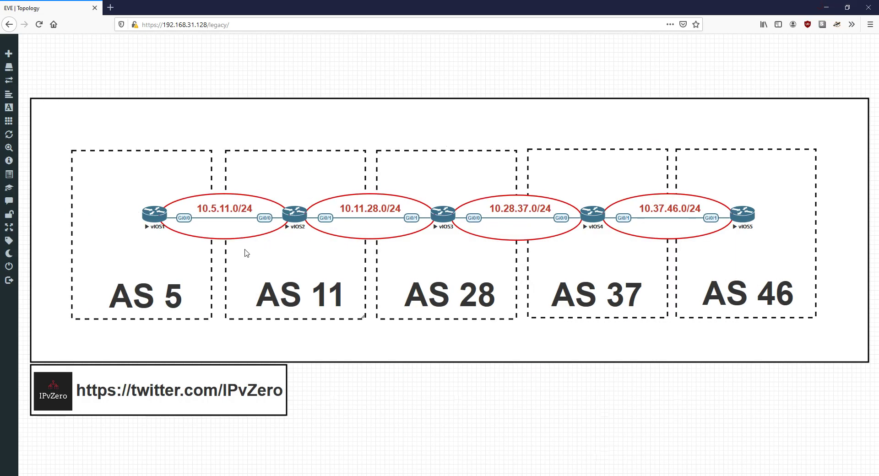
On vIOS1's console, list the up interfaces with 'sh ip int bri | ex un'
click(156, 218)
key(Return)
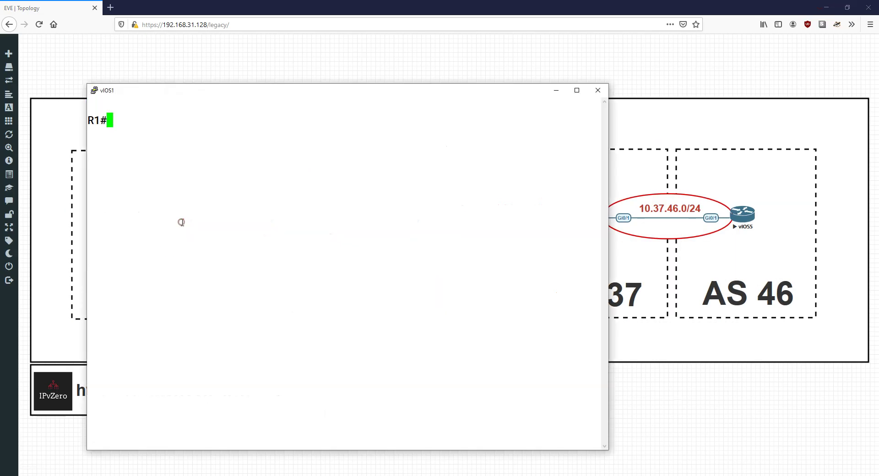
text(sh ip int bri | ex un)
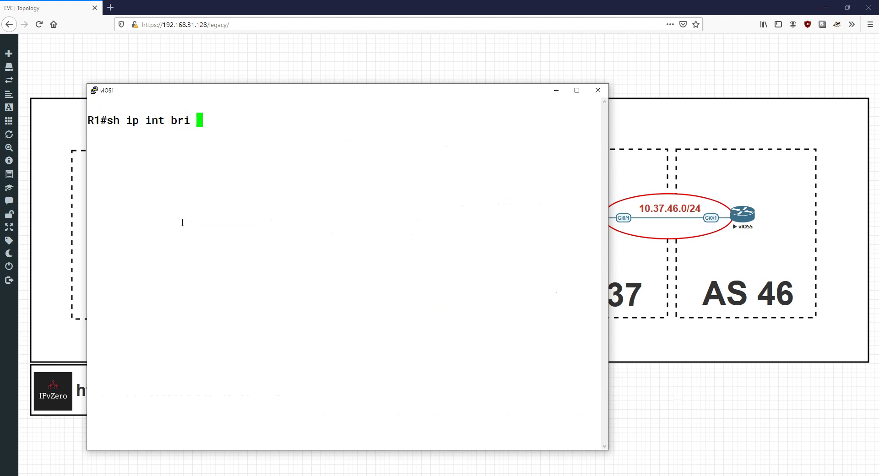
key(Return)
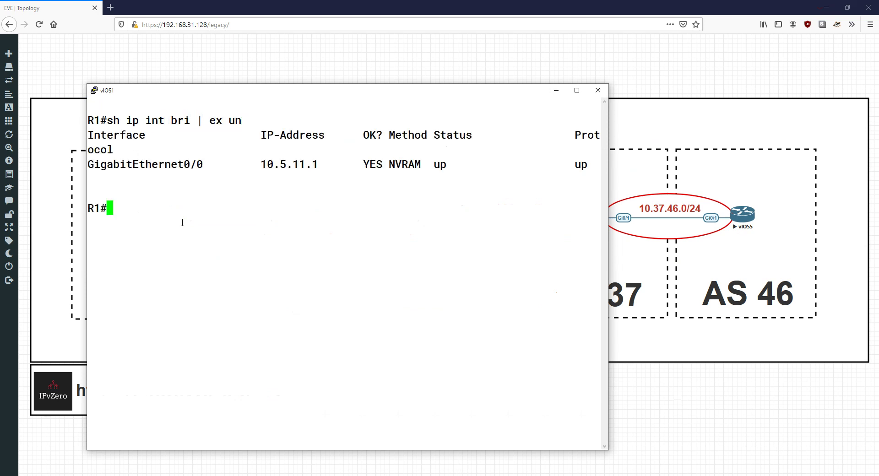
Create interface Loopback99 on vIOS1 with address 99.99.99.1 255.255.255.255
text(conf t)
key(Return)
text(int loo99)
key(Return)
text(ip add 99.99.99.1 1)
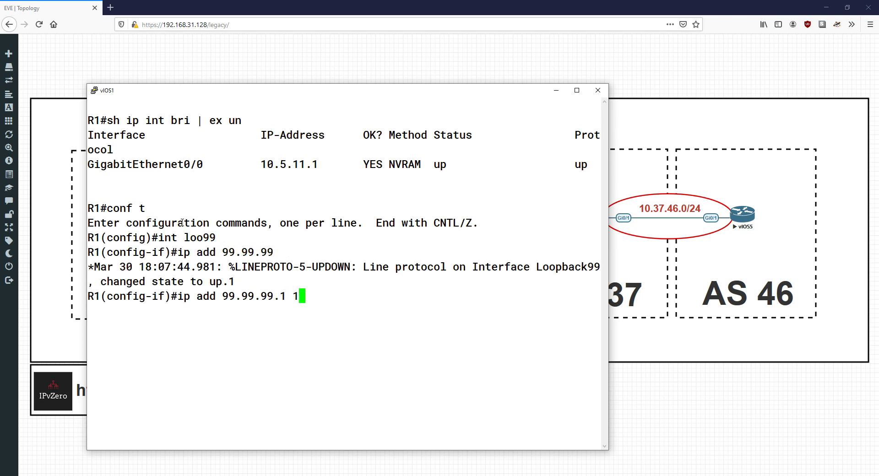
key(BackSpace)
text(255.255.255.255)
key(Return)
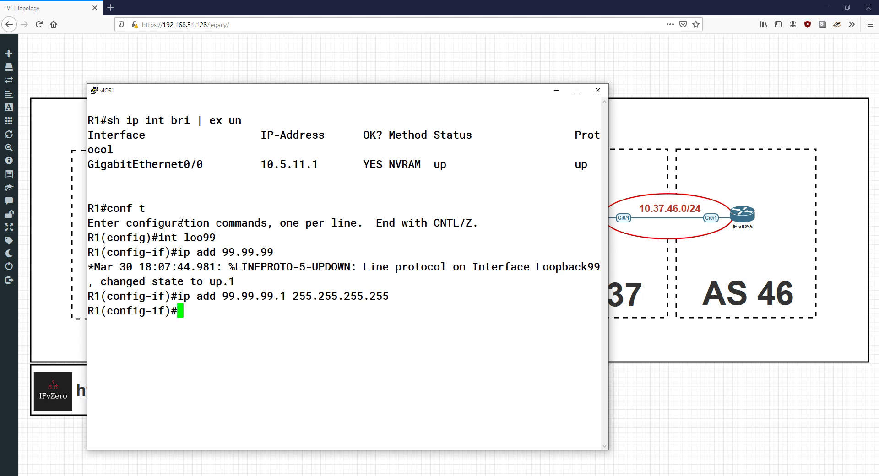
key(ctrl+z)
key(Return)
text(conf t)
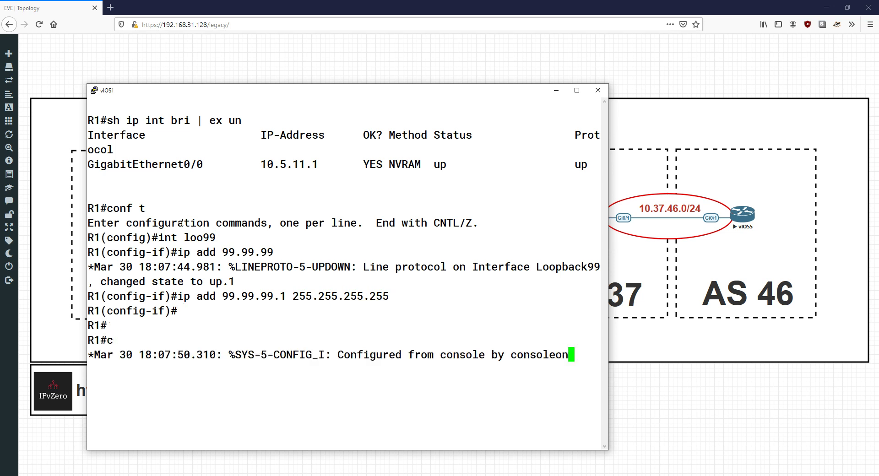
key(Return)
Under router bgp 5, advertise network 99.99.99.1 mask 255.255.255.255
drag(307, 94, 527, 66)
text(router b)
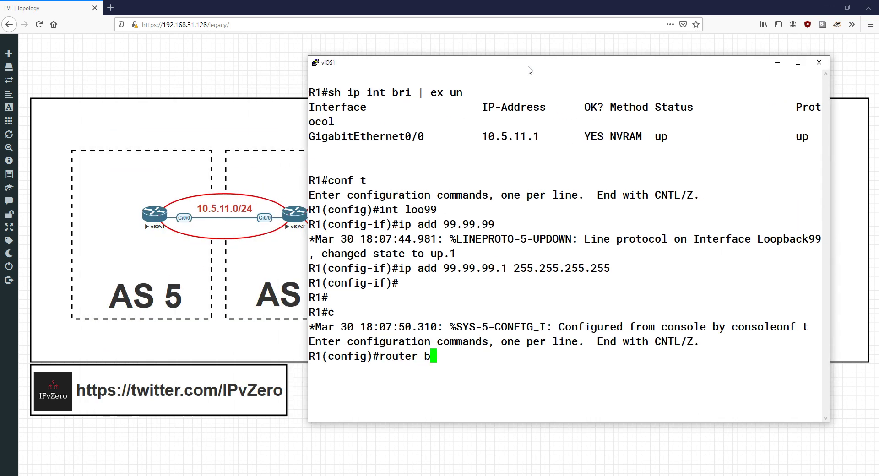
text(gp 5)
key(Return)
text(netwo)
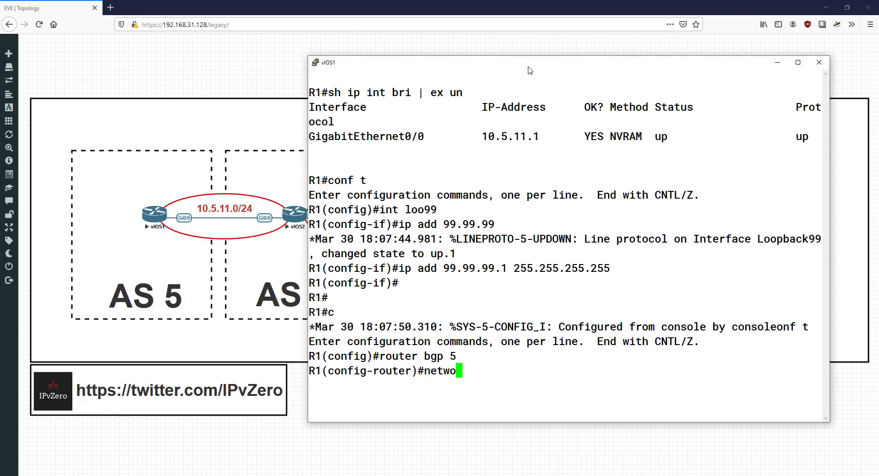
key(Tab)
text(99.99.9)
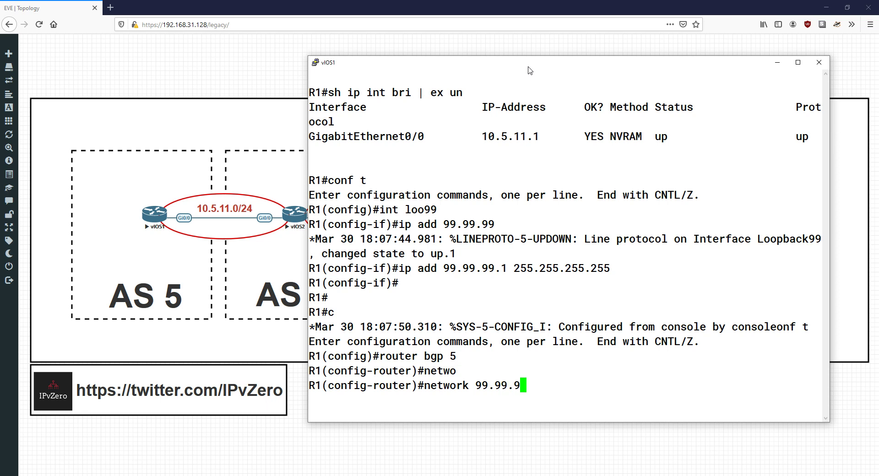
text(9.1 mask 255.255.25.2)
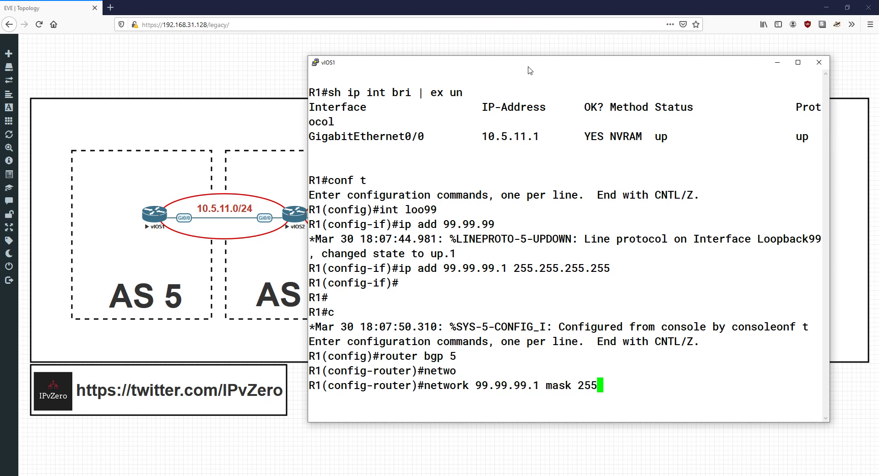
key(BackSpace)
key(BackSpace)
text(5.255)
key(Return)
key(ctrl+z)
key(Return)
Check vIOS1's BGP table and interface summary for Loopback99, then close the console
text(sh ip bgp)
key(Return)
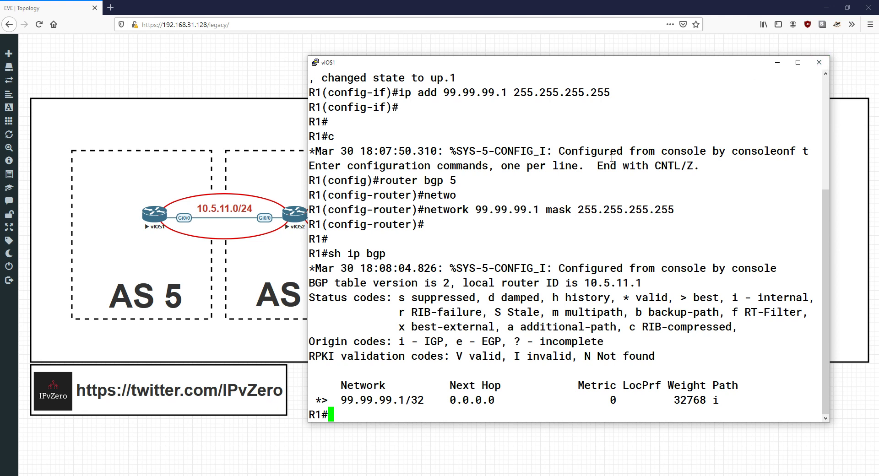
text(sh ip int b)
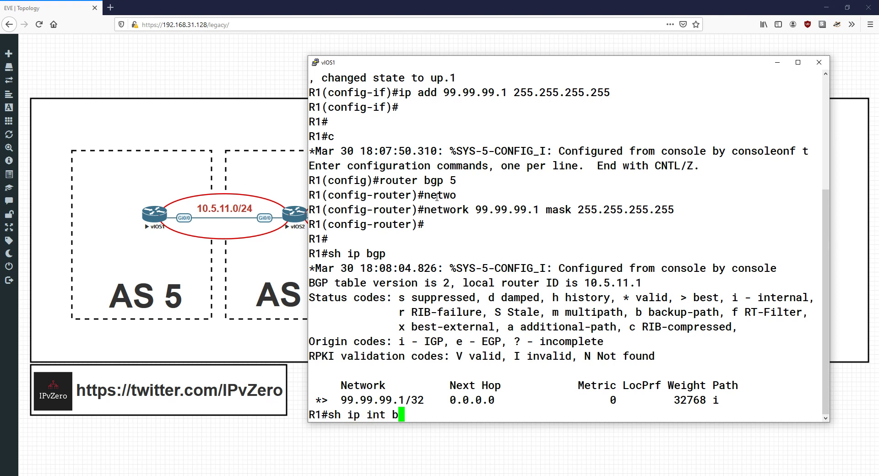
text(ri)
key(Return)
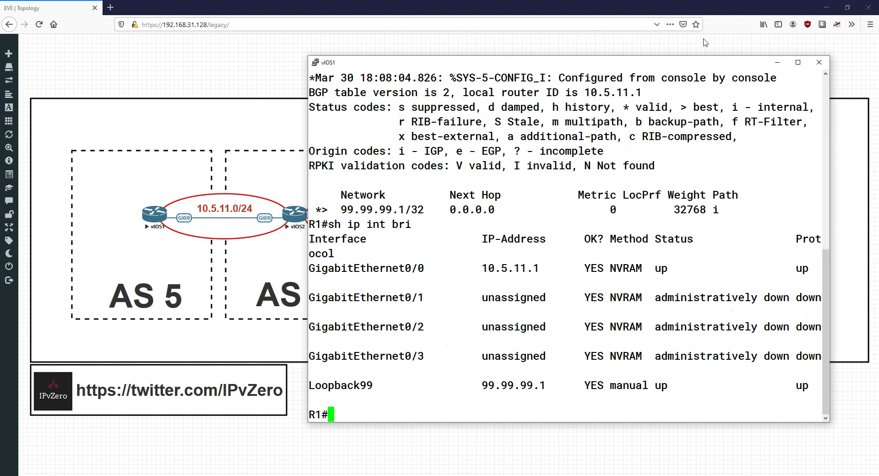
click(819, 63)
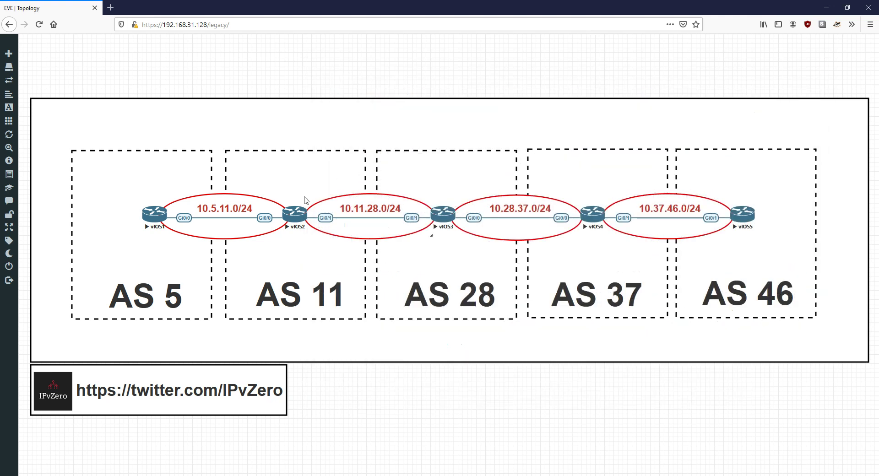
On vIOS2, confirm 99.99.99.1/32 in the BGP table via next hop 10.5.11.1, then close the console
click(293, 213)
text(en)
key(Return)
text(sh ip bgp)
key(Return)
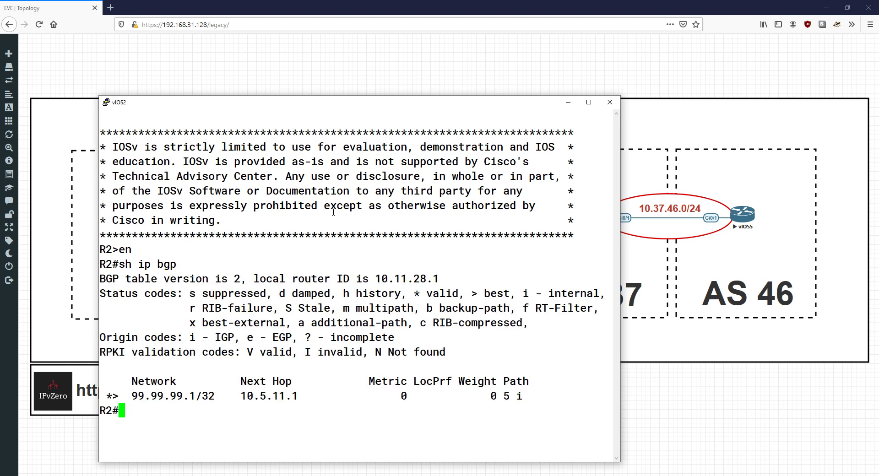
drag(239, 395, 304, 396)
drag(258, 98, 544, 68)
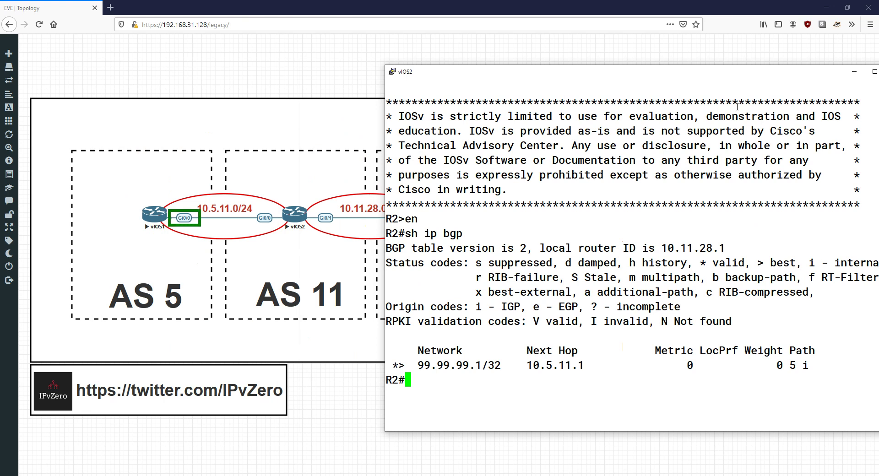
drag(760, 71, 615, 58)
click(749, 59)
On vIOS3, confirm 99.99.99.1/32 via next hop 10.11.28.1 with AS path 11 5
click(441, 212)
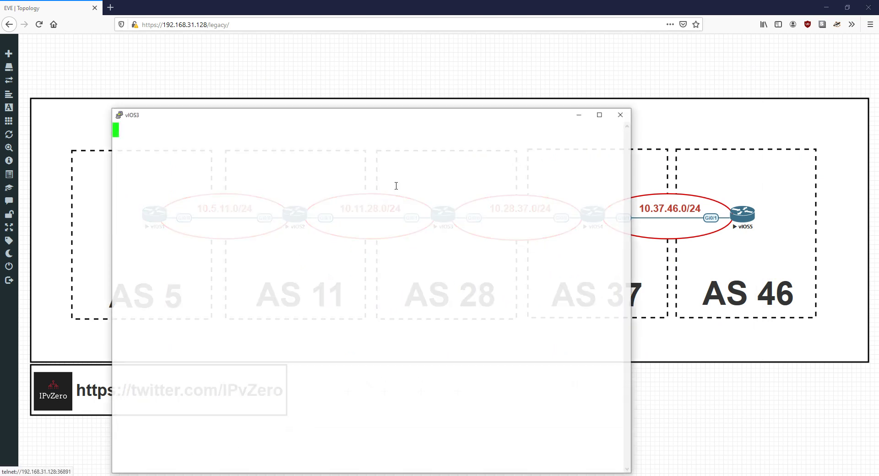
drag(239, 116, 569, 92)
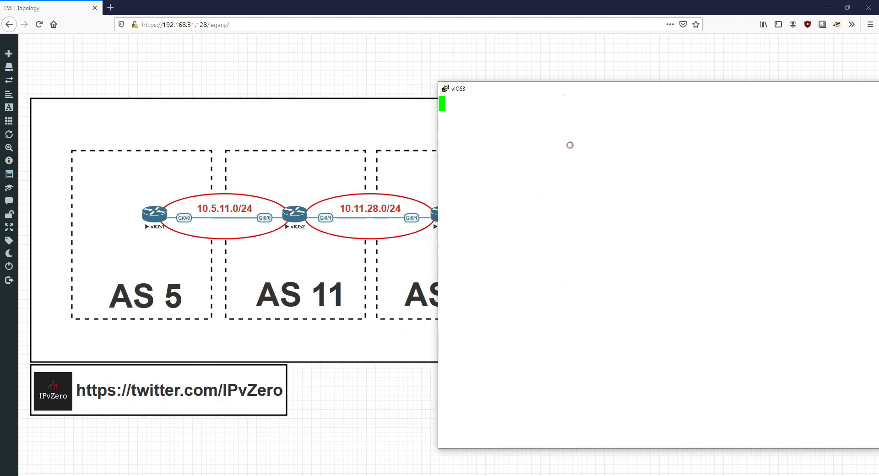
key(Return)
text(en)
key(Return)
text(sh ip bgp)
key(Return)
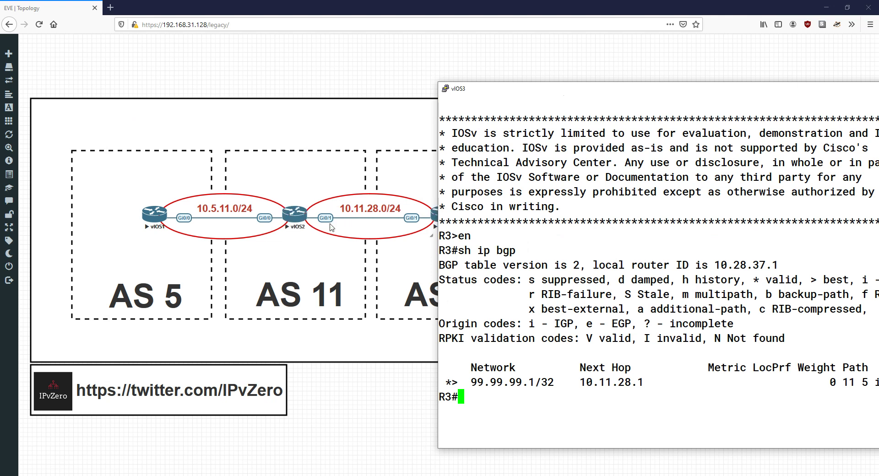
click(285, 221)
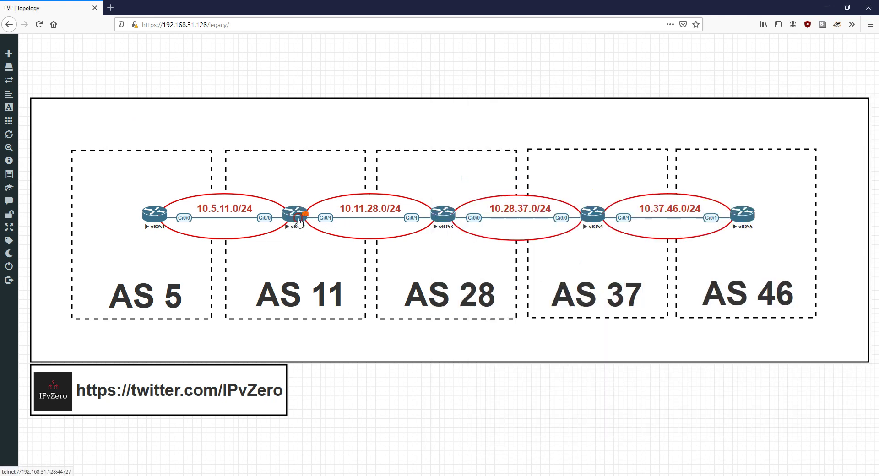
Review vIOS2's interface addresses with 'sh ip int bri', then close its console
key(Return)
text(sh ip int bri)
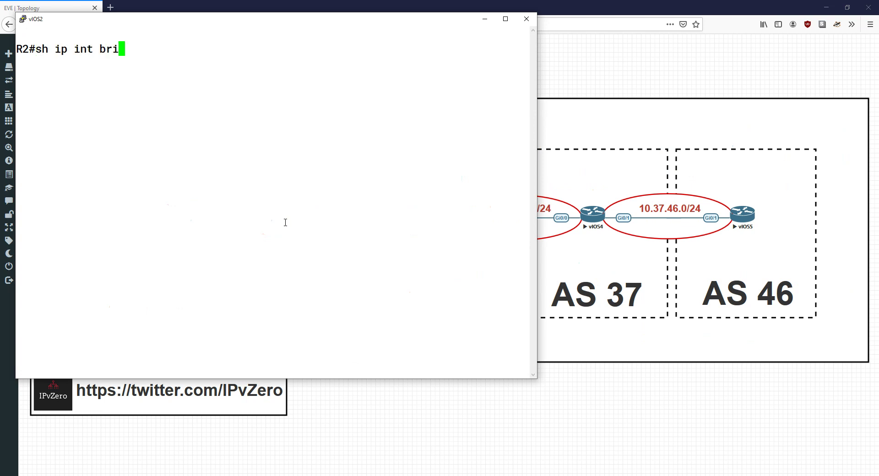
key(Return)
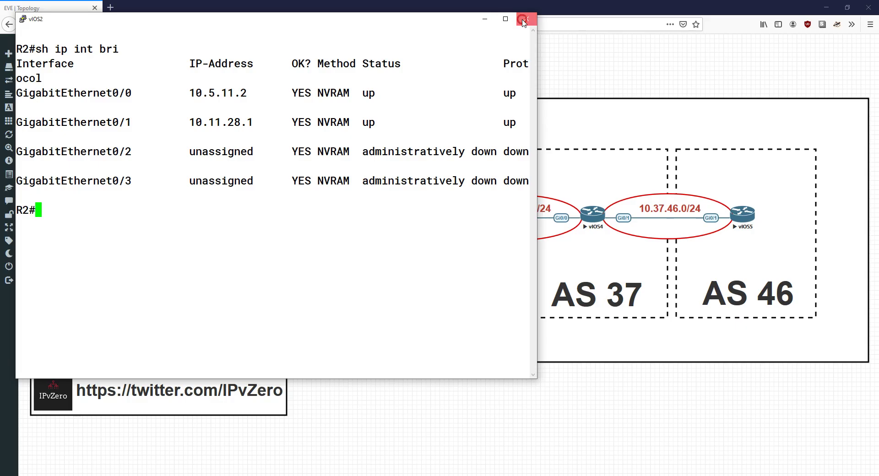
click(526, 19)
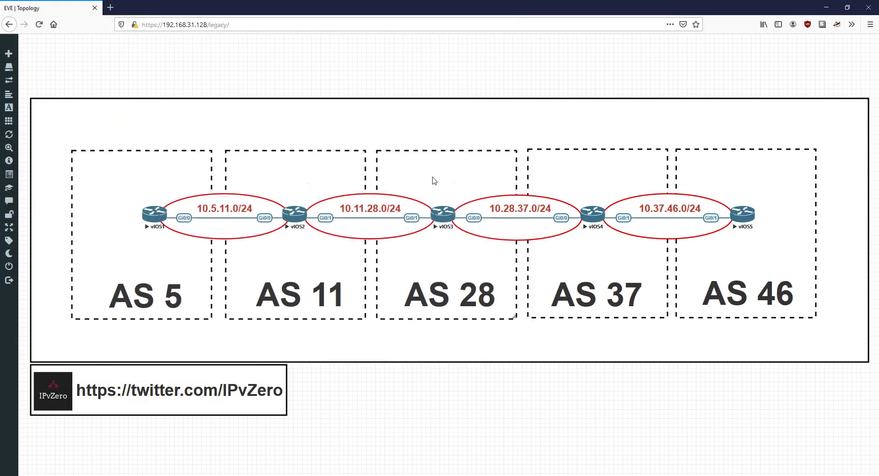
On vIOS4, confirm 99.99.99.1/32 appears with AS path 28 11 5, then close the console
click(587, 221)
key(Return)
text(en)
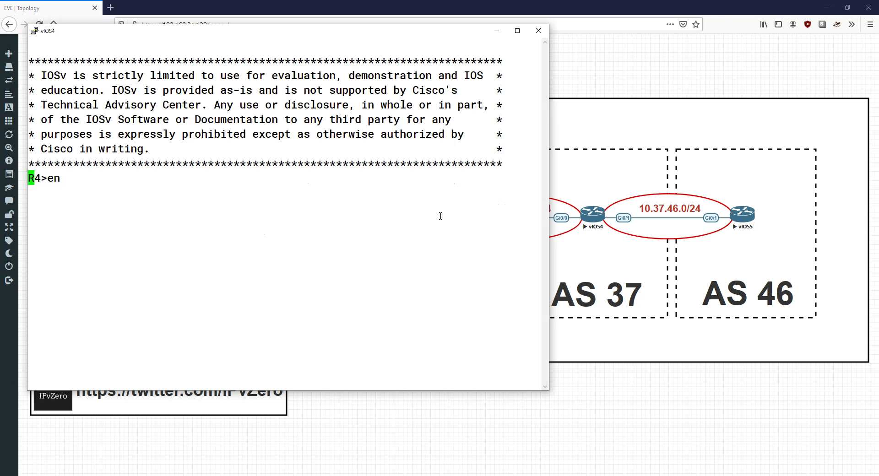
key(Return)
text(sh bgp)
key(BackSpace)
key(BackSpace)
key(BackSpace)
text(ip bgp)
key(Return)
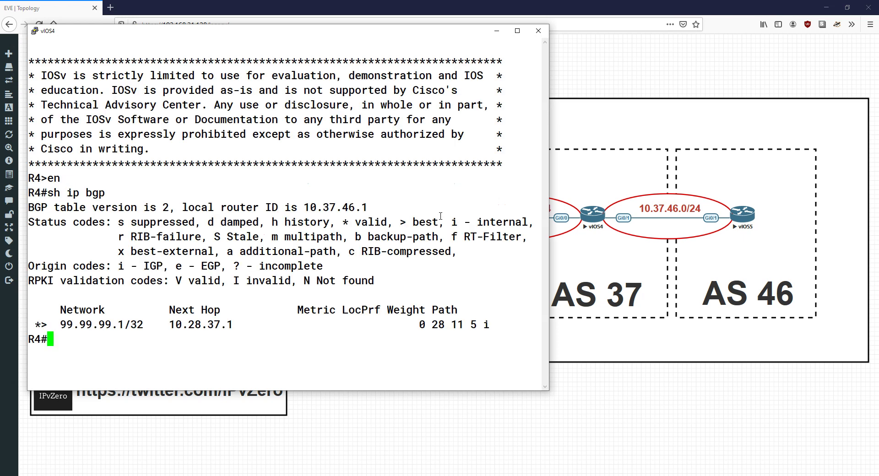
click(538, 30)
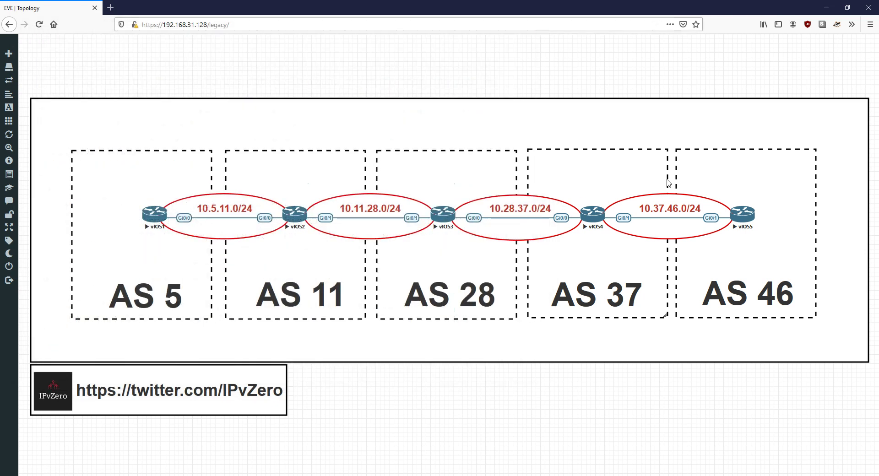
On vIOS5, confirm 99.99.99.1/32 appears with AS path 37 28 11 5, then close the console
click(740, 213)
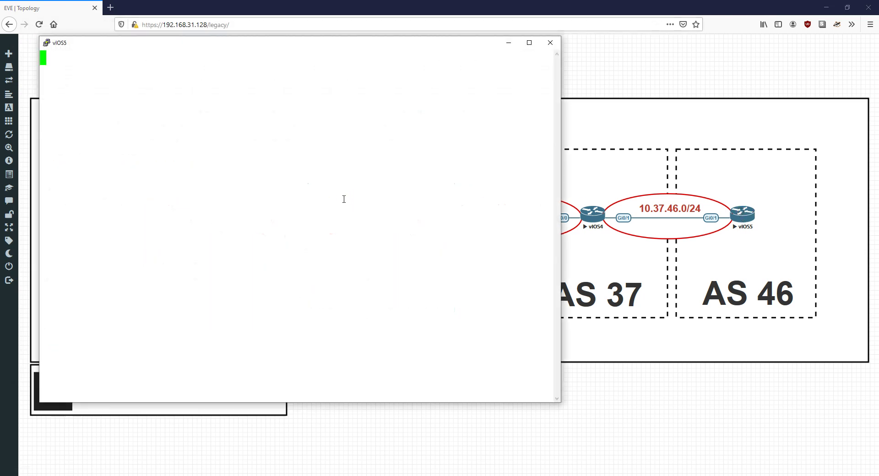
key(Return)
text(en)
key(Return)
text(sh ip bgp)
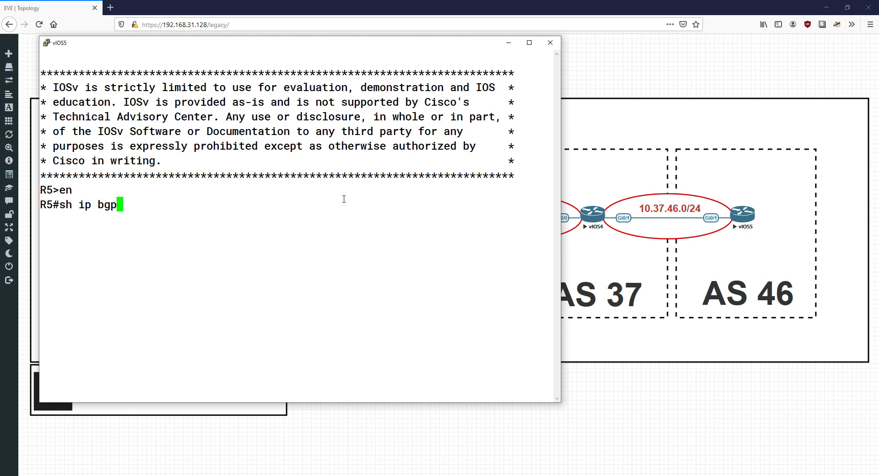
key(Return)
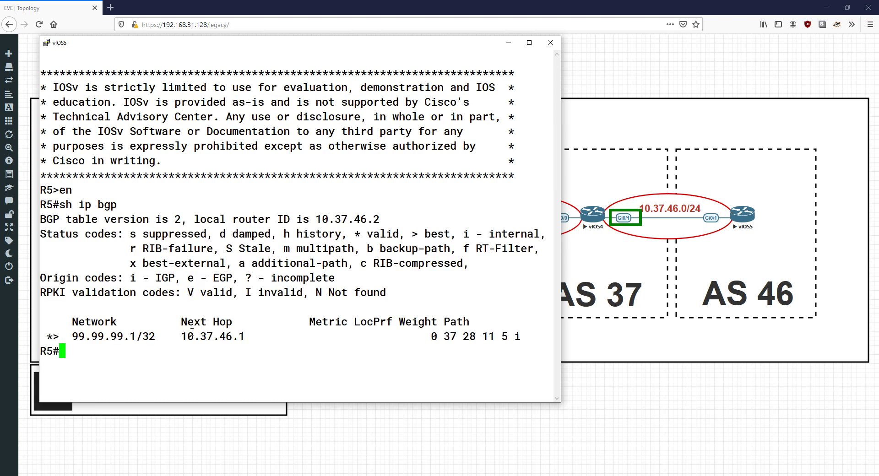
click(550, 43)
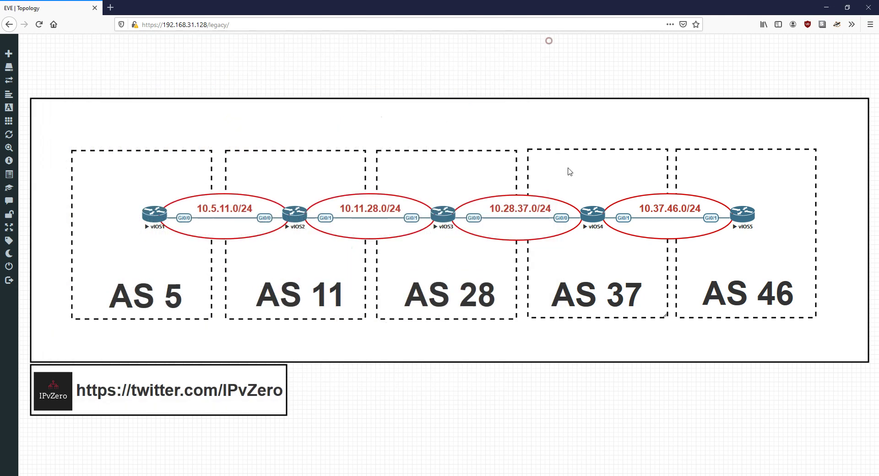
Run 'sh ip int bri' on vIOS4 to confirm Gi0/1 is 10.37.46.1, then close its console
click(589, 217)
key(Return)
text(sh ip i)
key(BackSpace)
key(BackSpace)
key(BackSpace)
key(BackSpace)
text(ip int )
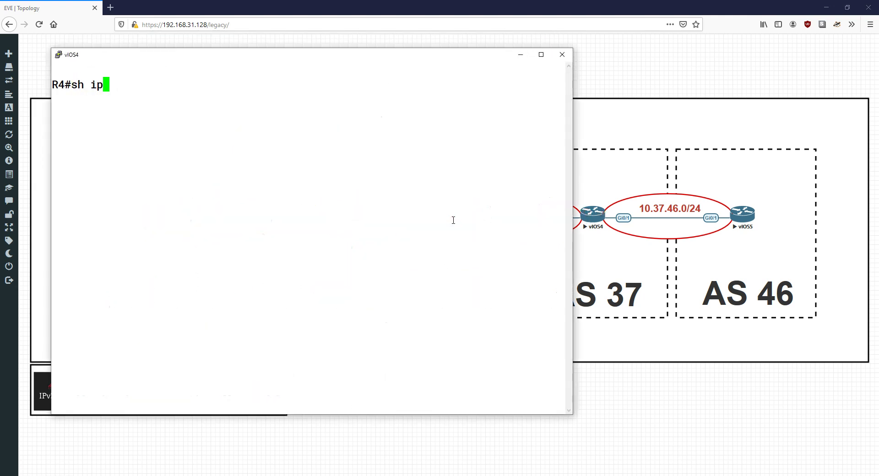
text(b)
key(BackSpace)
text(t bri)
key(Return)
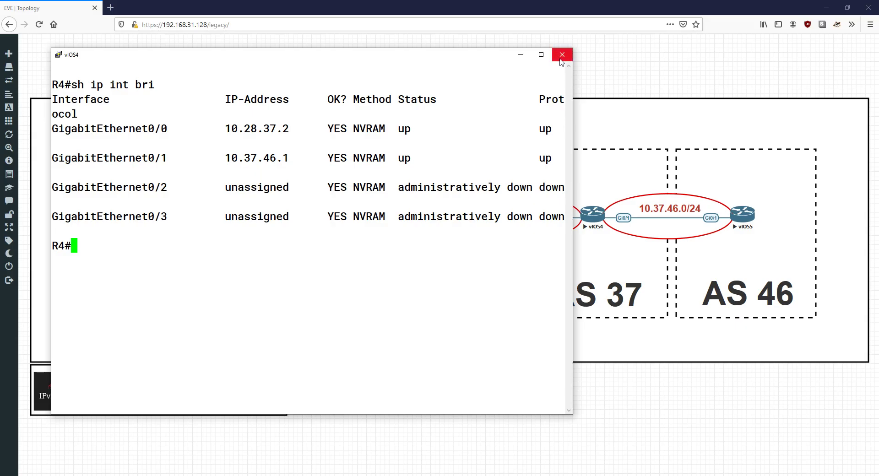
click(560, 56)
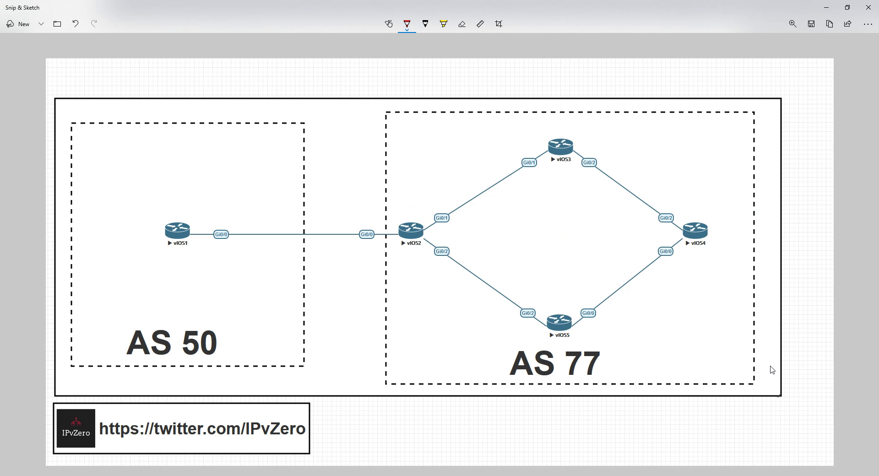
Circle vIOS1 in red and write 99.99.99.1 above it with an arrow
mouse_move(185, 266)
mouse_down()
mouse_move(169, 206)
mouse_move(179, 266)
mouse_up()
mouse_move(138, 169)
mouse_down()
mouse_move(132, 194)
mouse_move(147, 177)
mouse_move(151, 192)
mouse_up()
click(166, 188)
mouse_move(176, 165)
mouse_down()
mouse_move(172, 191)
mouse_move(186, 188)
mouse_up()
click(198, 188)
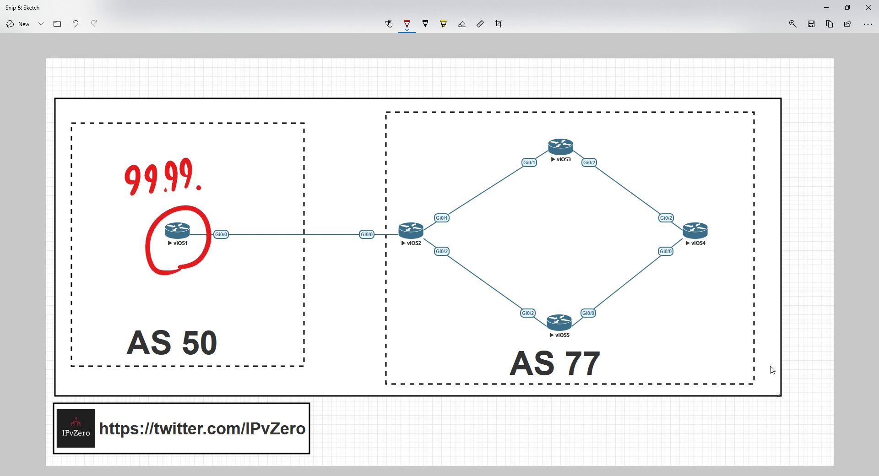
drag(211, 153, 206, 187)
click(220, 183)
click(231, 180)
mouse_move(222, 155)
mouse_down()
mouse_move(218, 185)
mouse_move(241, 178)
mouse_move(262, 196)
mouse_up()
drag(264, 188, 263, 213)
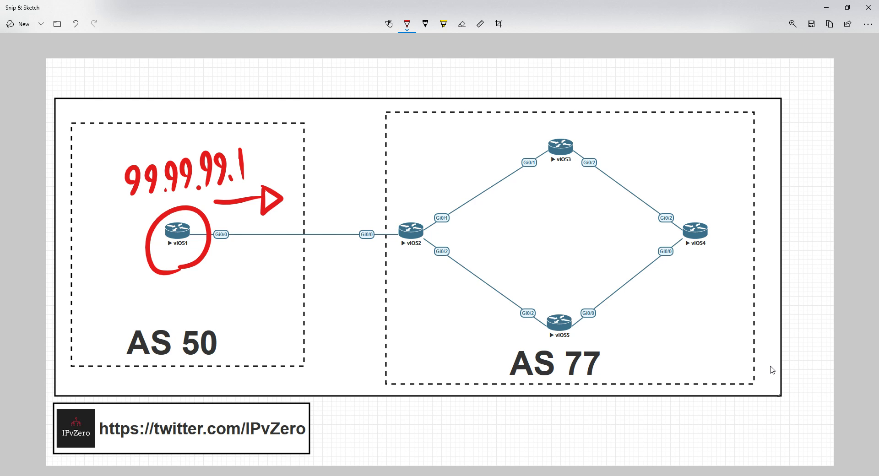
Box vIOS3, vIOS5 and vIOS2, labelling them 99, 100 and 77
mouse_move(606, 191)
mouse_down()
mouse_move(511, 190)
mouse_move(568, 82)
mouse_move(602, 112)
mouse_move(601, 178)
mouse_up()
mouse_move(586, 284)
mouse_down()
mouse_move(575, 285)
mouse_move(510, 366)
mouse_move(621, 325)
mouse_move(577, 292)
mouse_up()
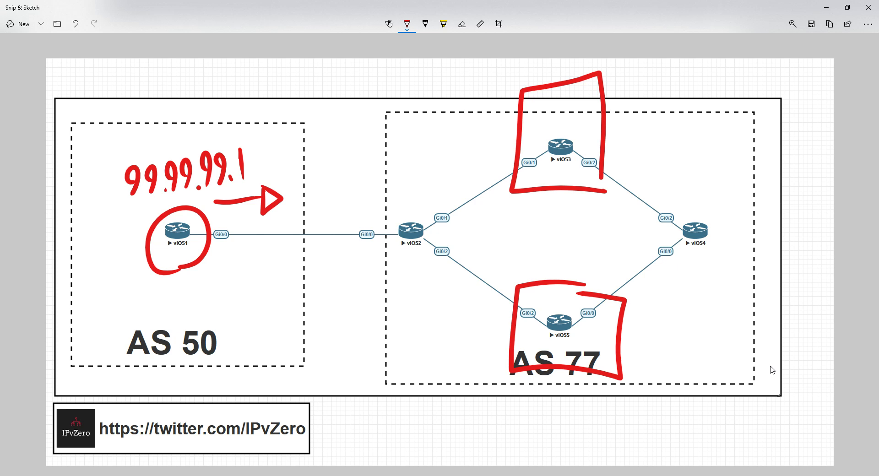
mouse_move(418, 270)
mouse_down()
mouse_move(389, 196)
mouse_move(421, 253)
mouse_move(397, 302)
mouse_move(414, 302)
mouse_up()
click(414, 302)
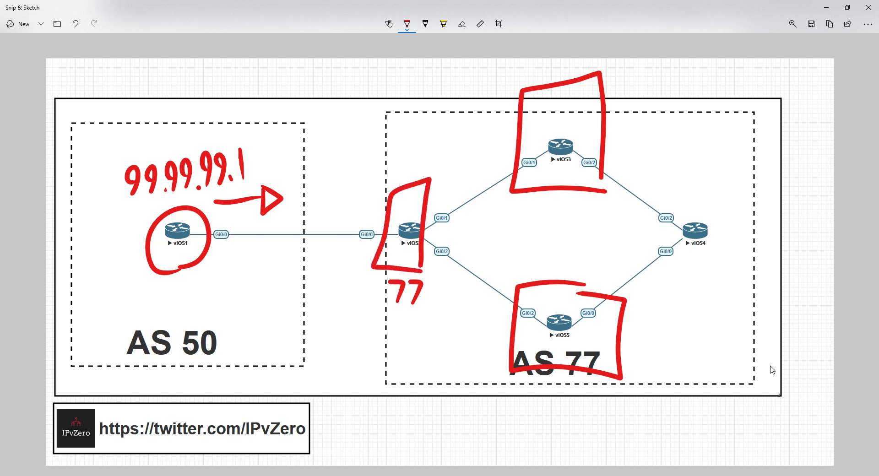
mouse_move(547, 58)
mouse_down()
mouse_move(534, 77)
mouse_move(552, 74)
mouse_up()
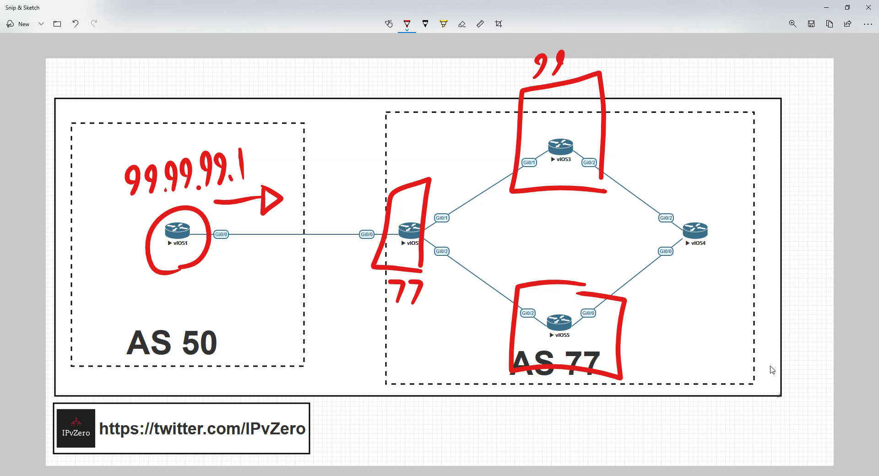
mouse_move(553, 387)
mouse_down()
mouse_move(550, 406)
mouse_move(581, 387)
mouse_move(601, 387)
mouse_up()
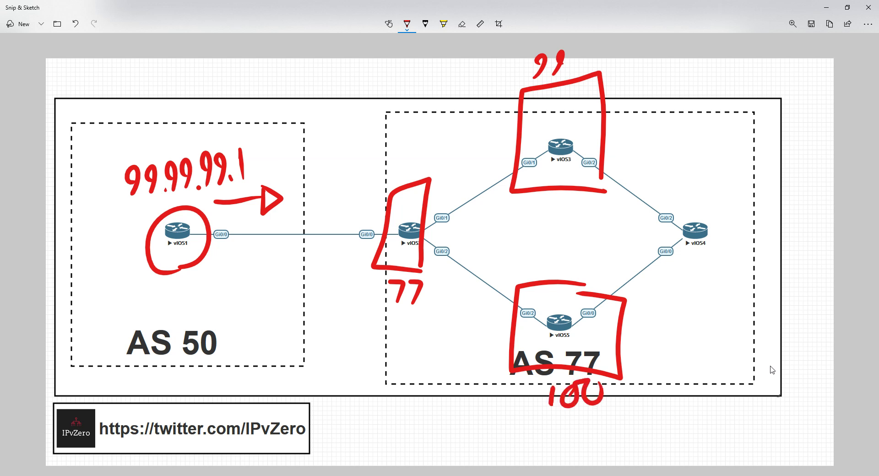
Draw arrows from vIOS2 to vIOS3 and vIOS5, check marks, and box the Gi0/1 and Gi0/2 labels
drag(397, 170, 439, 130)
mouse_move(443, 182)
mouse_down()
mouse_move(521, 136)
mouse_move(503, 128)
mouse_up()
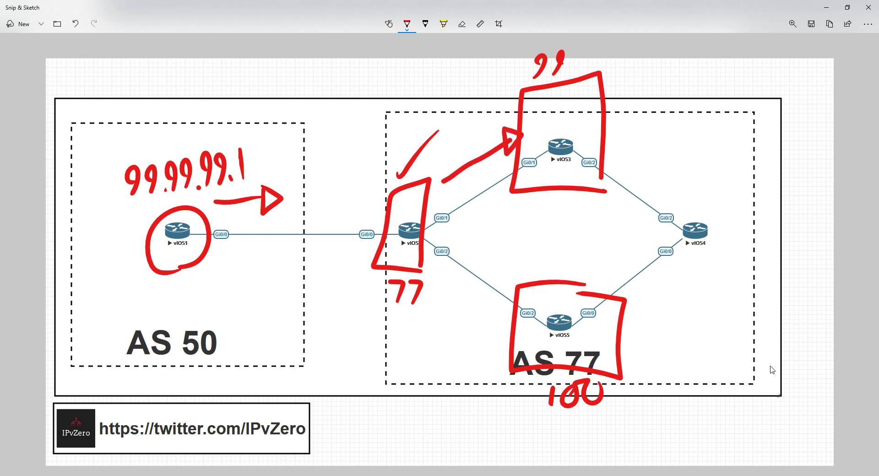
mouse_move(254, 186)
mouse_down()
mouse_move(209, 200)
mouse_move(108, 158)
mouse_move(270, 160)
mouse_move(271, 188)
mouse_up()
mouse_move(453, 227)
mouse_down()
mouse_move(435, 227)
mouse_move(429, 208)
mouse_move(453, 231)
mouse_up()
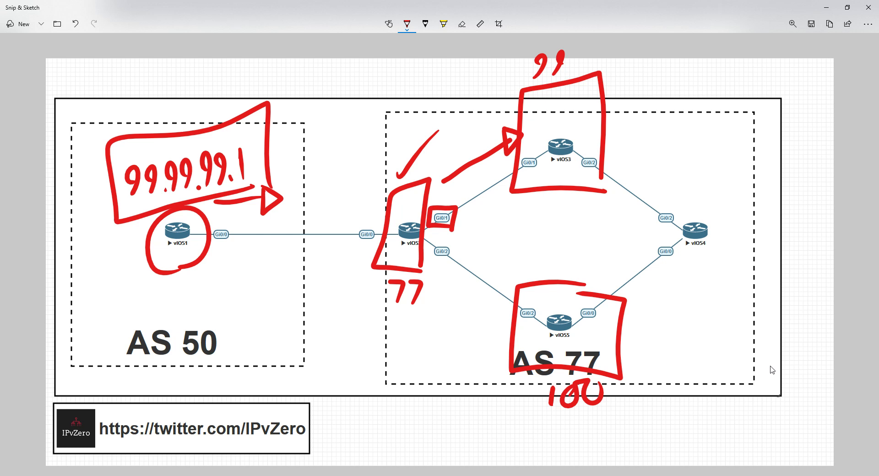
mouse_move(431, 269)
mouse_down()
mouse_move(488, 313)
mouse_move(494, 330)
mouse_move(498, 307)
mouse_up()
drag(285, 118, 347, 79)
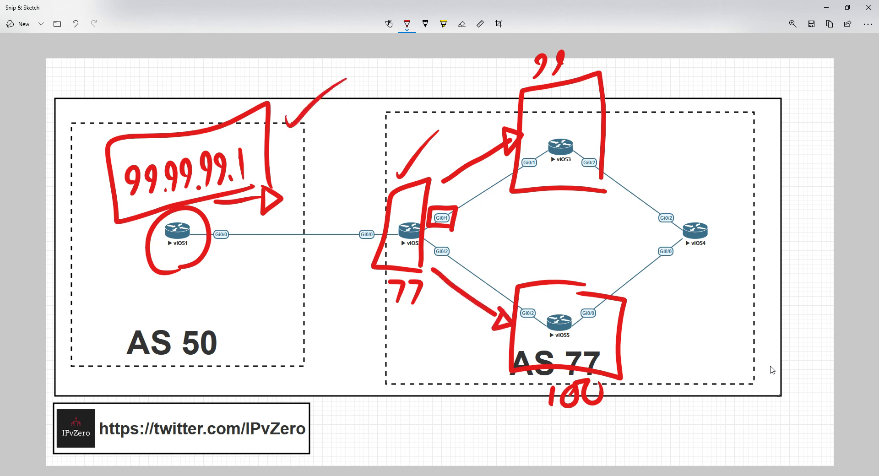
mouse_move(453, 238)
mouse_down()
mouse_move(428, 239)
mouse_move(446, 268)
mouse_move(455, 237)
mouse_up()
Select the Eraser and bring up its erase-all-ink option
click(461, 24)
click(461, 24)
click(462, 24)
click(461, 24)
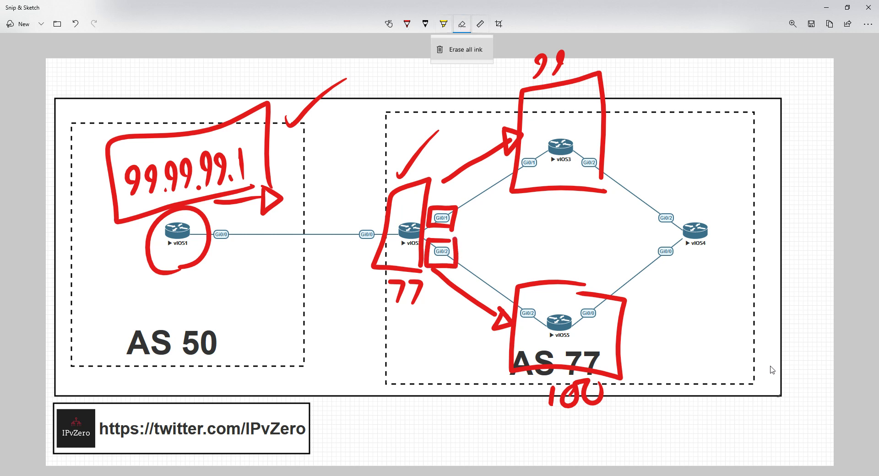